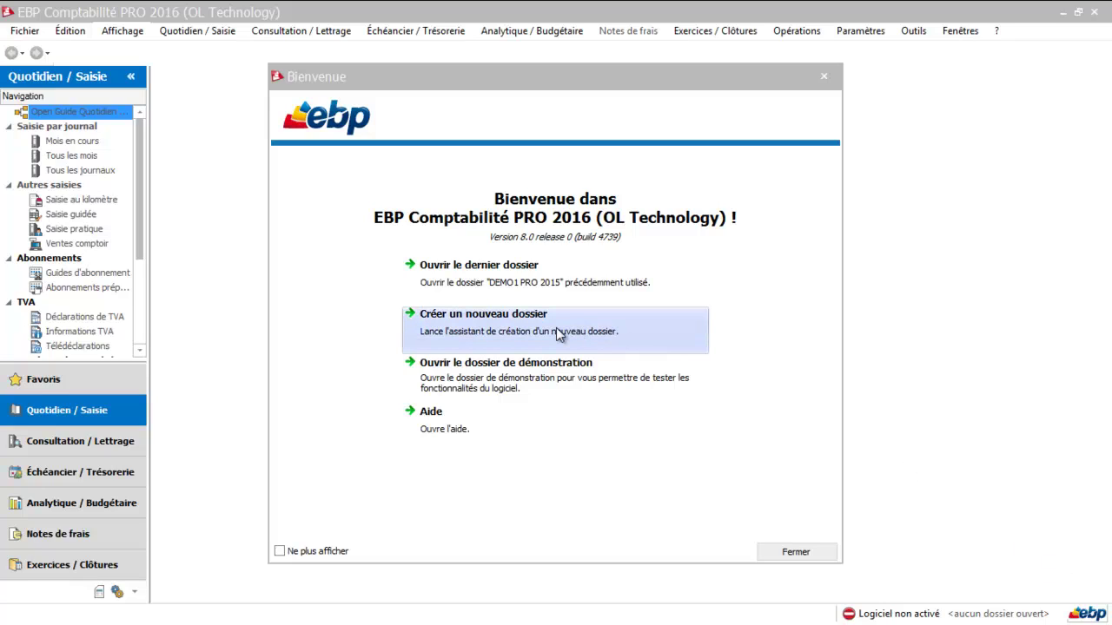
- Start a new dossier and pass the introduction, keeping only EBP Comptabilité PRO 2016 included
click(557, 330)
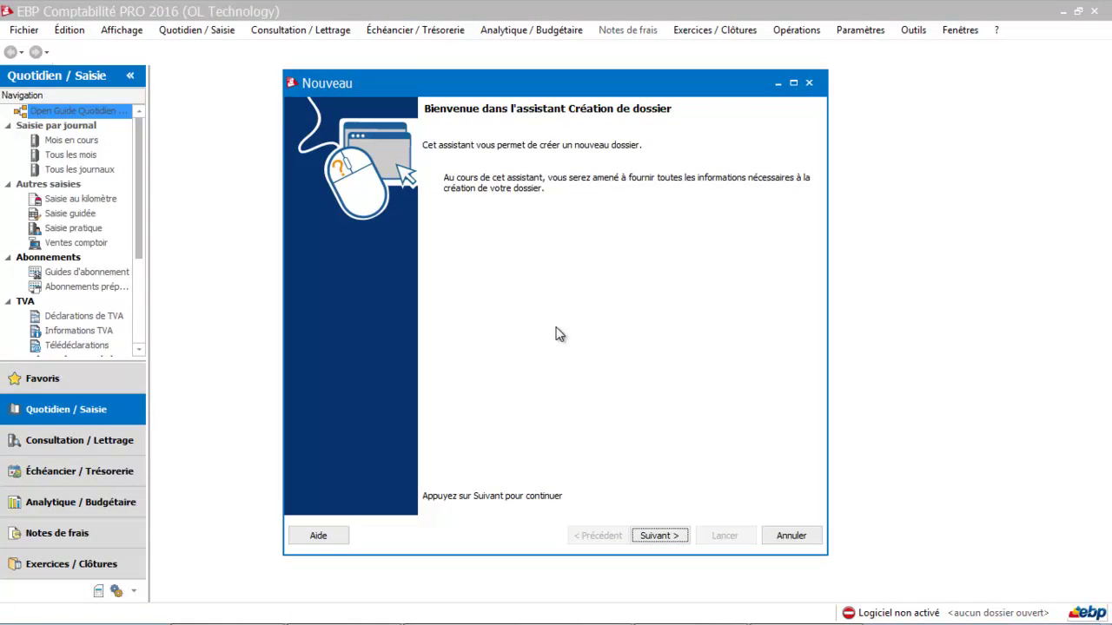
click(663, 535)
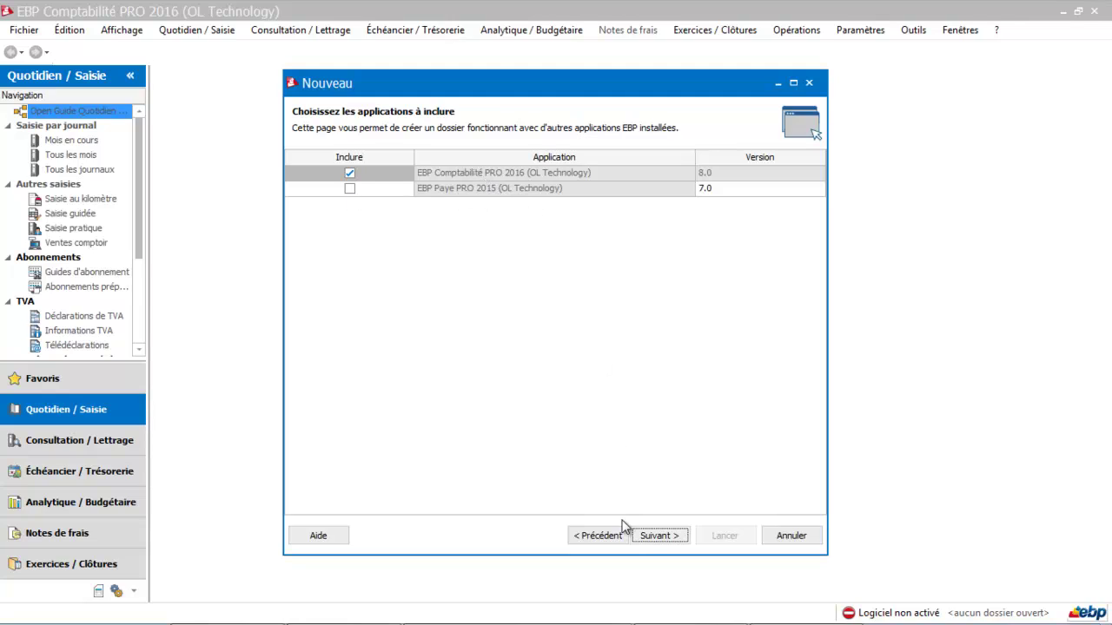
click(647, 535)
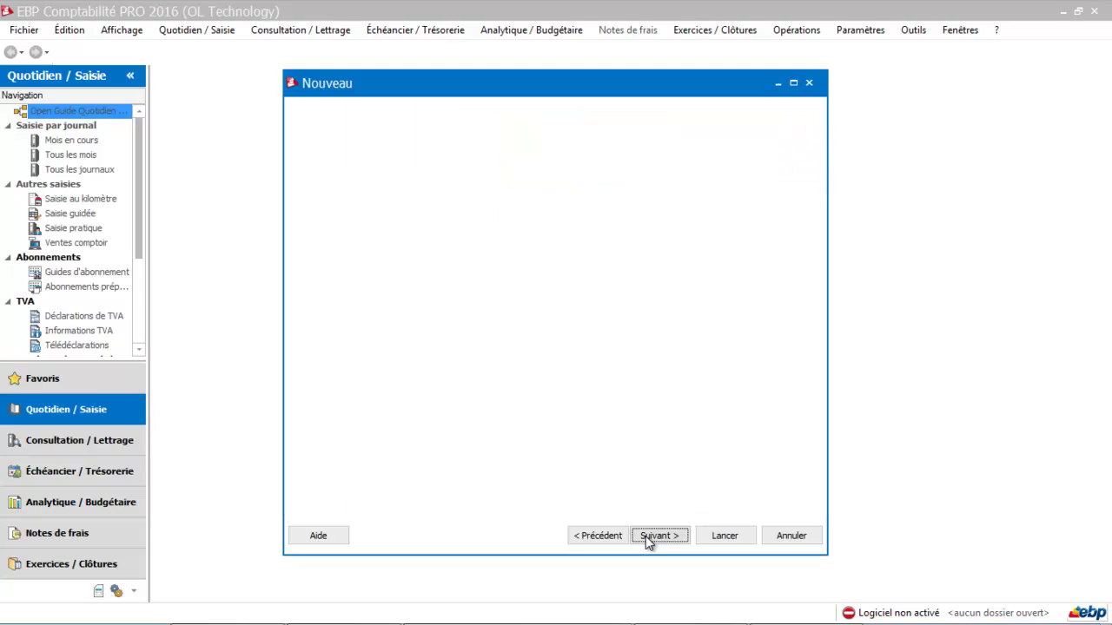
- Name the dossier 'EBP COMPTA 2016' and skip recovering data from other EBP applications
click(331, 174)
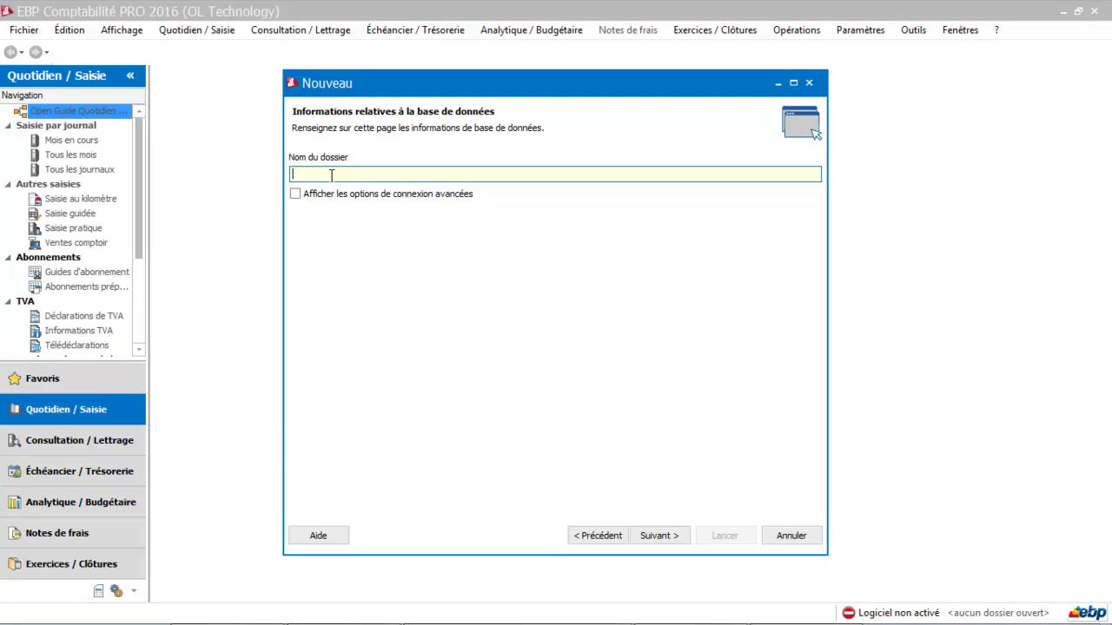
text(EBP COMPTA 2016)
click(659, 537)
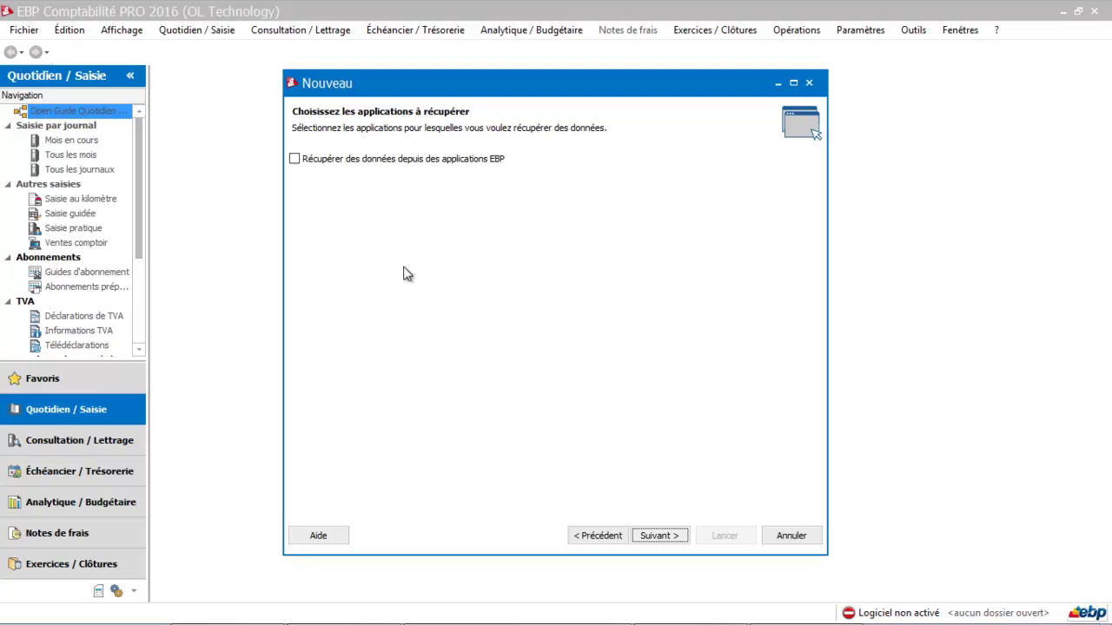
click(660, 536)
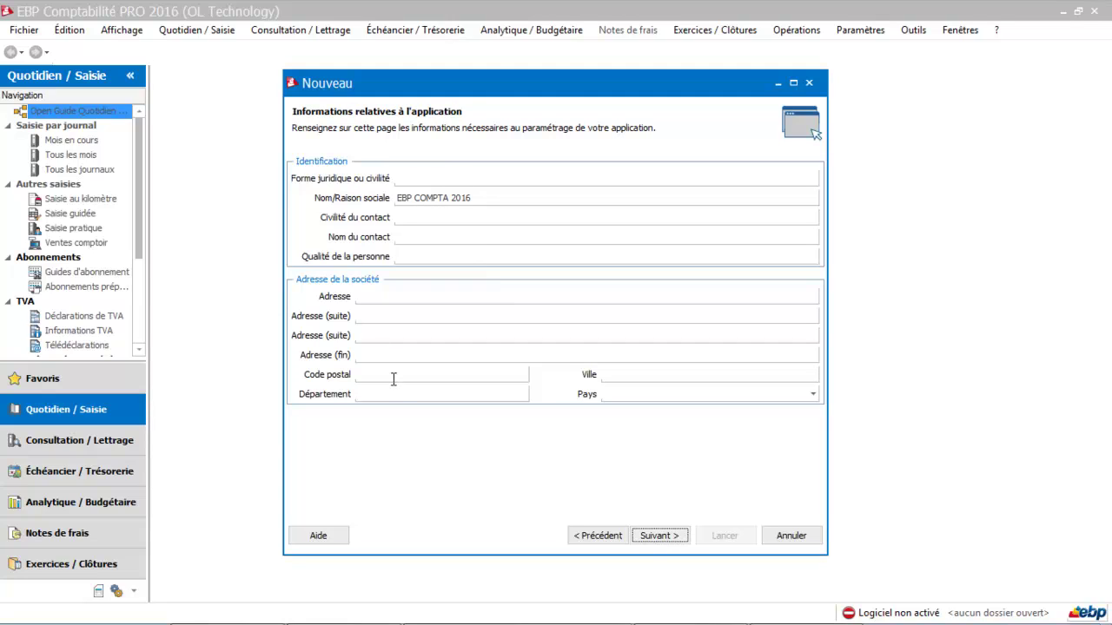
- Enter legal form 'sarl' and the company's street address, postal code and city
click(421, 182)
text(sarl)
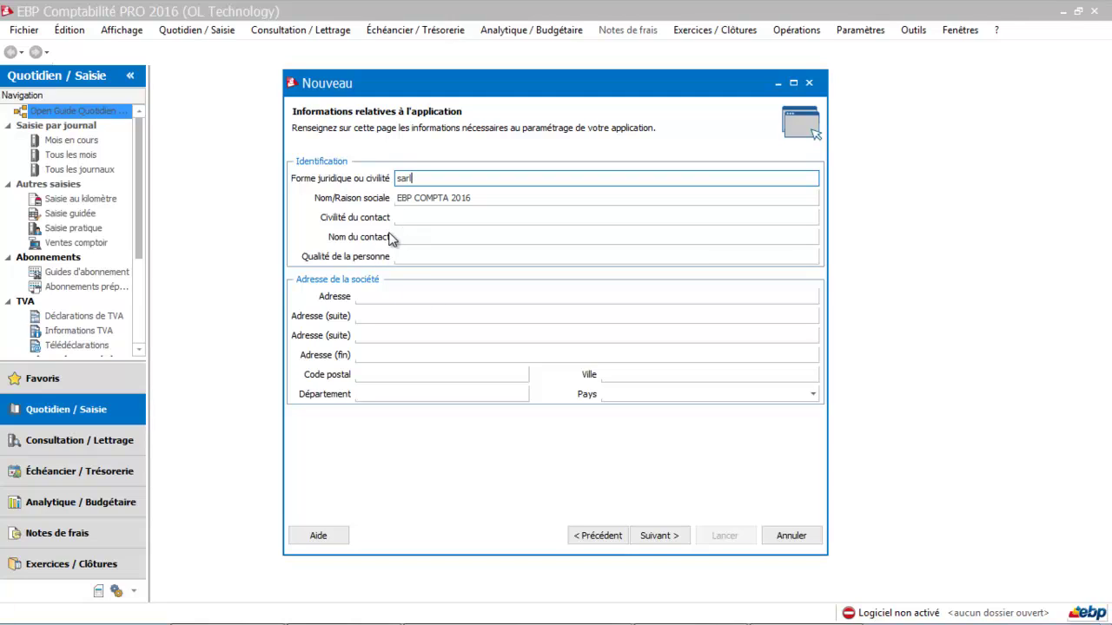
click(390, 299)
text(&à)
key(BackSpace)
key(BackSpace)
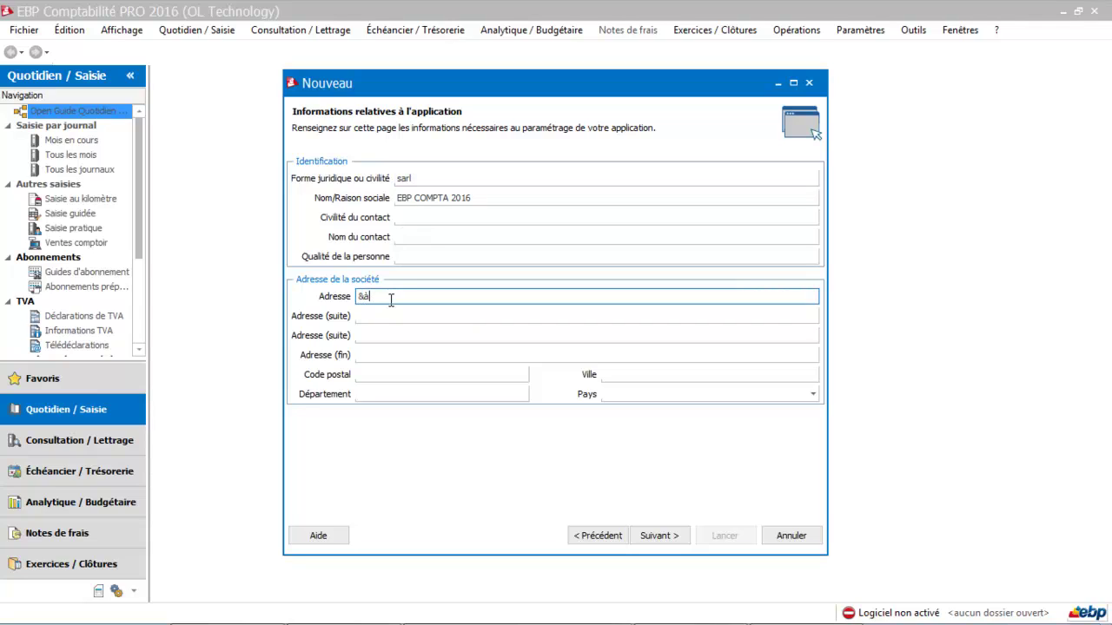
text(10 RUE DU PRINCE)
click(377, 377)
text(44000)
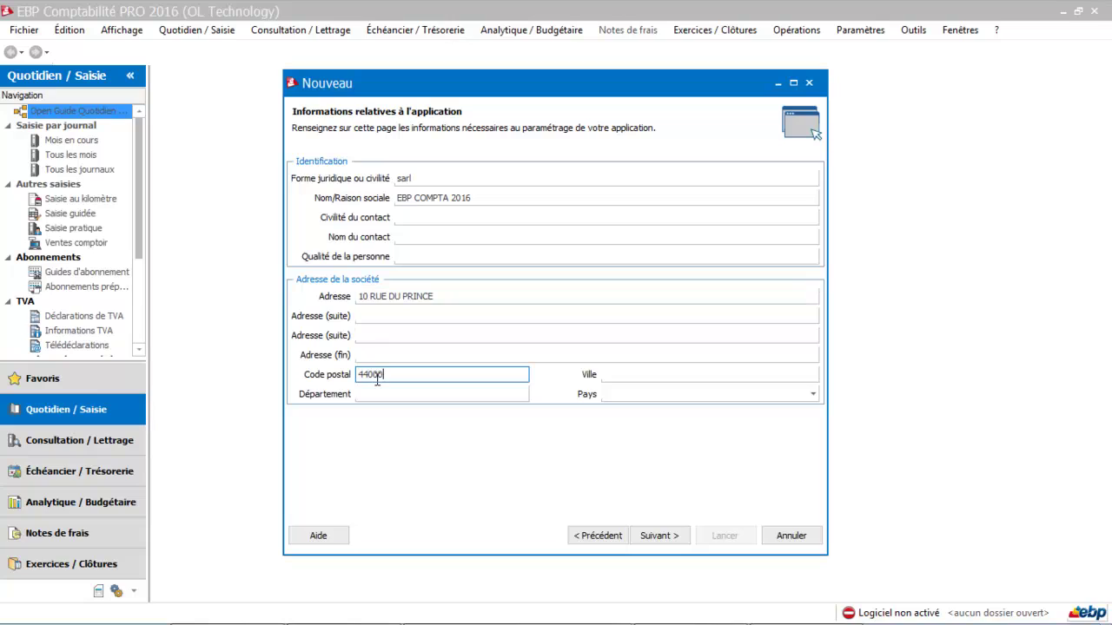
key(Tab)
text(NNATES)
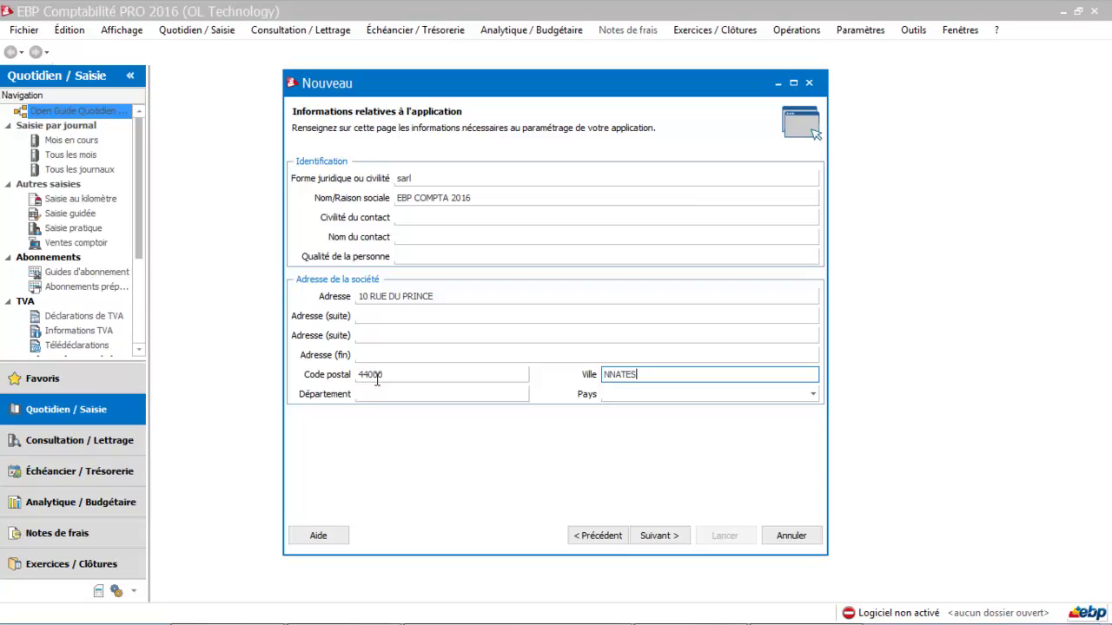
key(Tab)
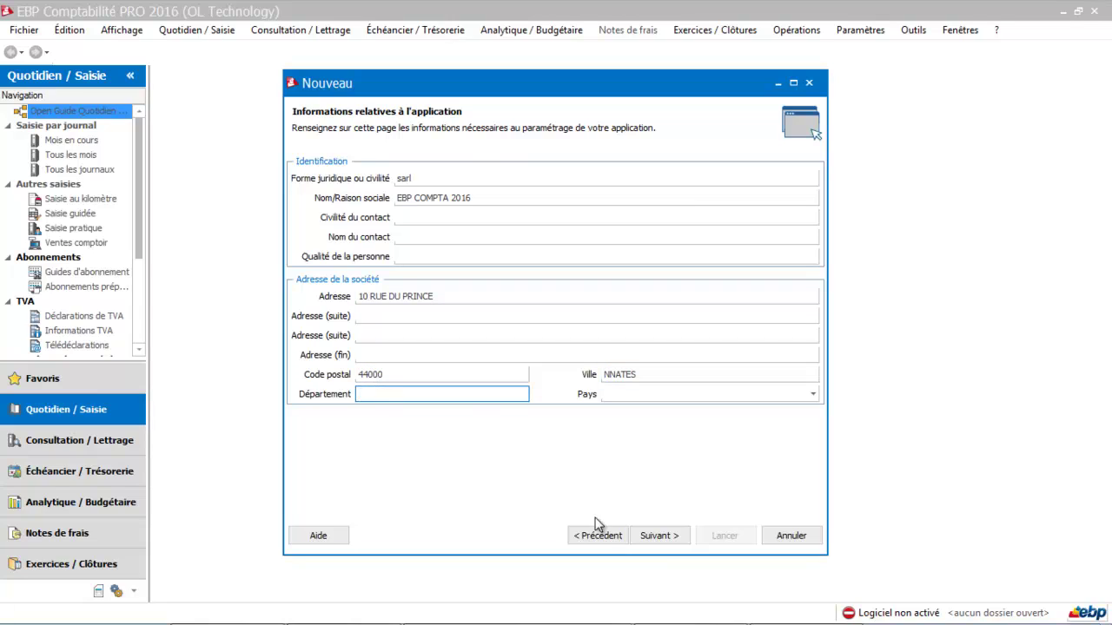
- Keep VAT territory France and calculation mode Sur les débits, and disable importing all postal codes
click(665, 541)
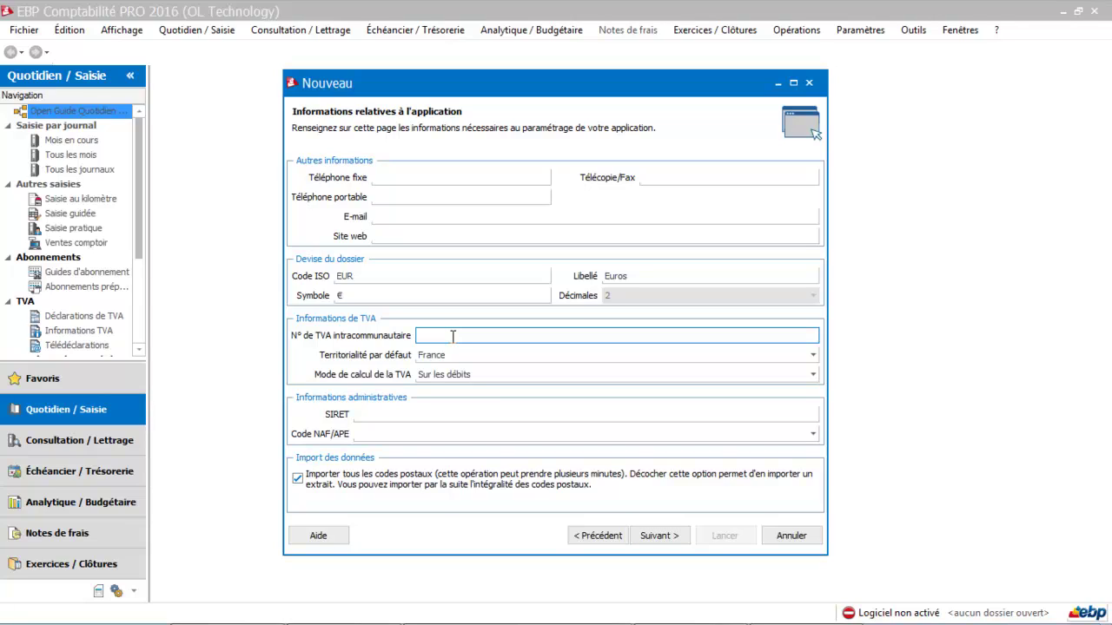
click(453, 335)
click(447, 355)
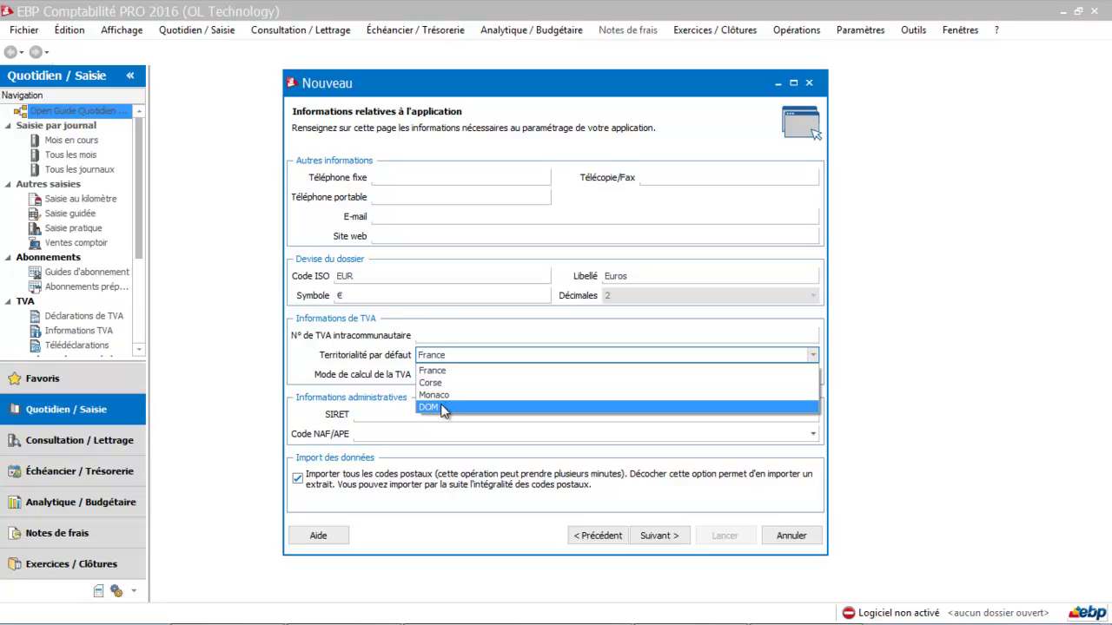
click(441, 371)
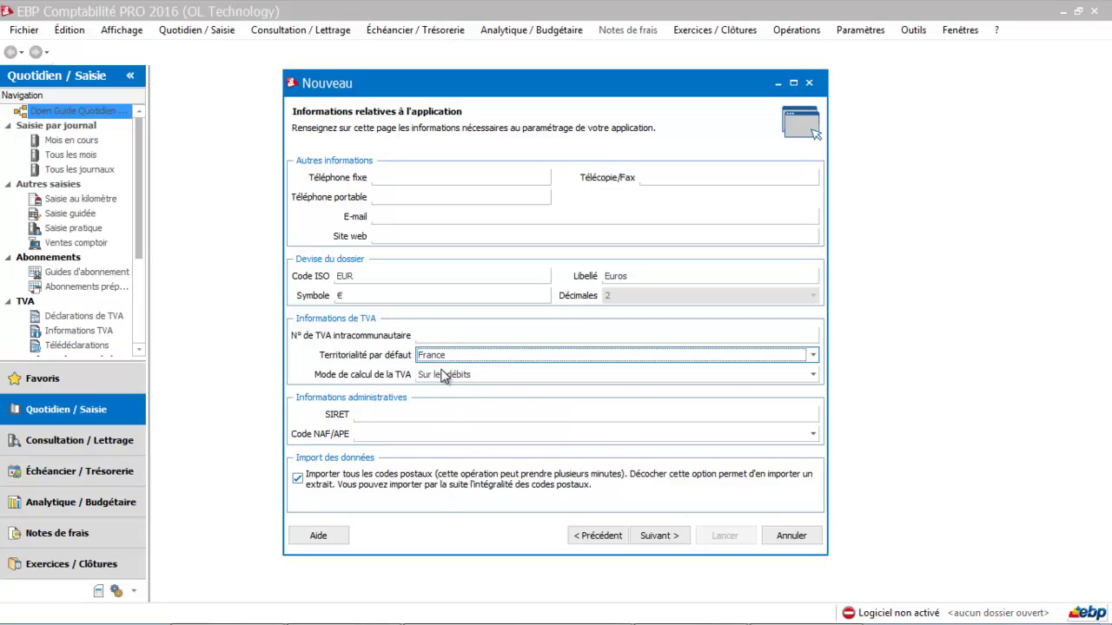
click(471, 380)
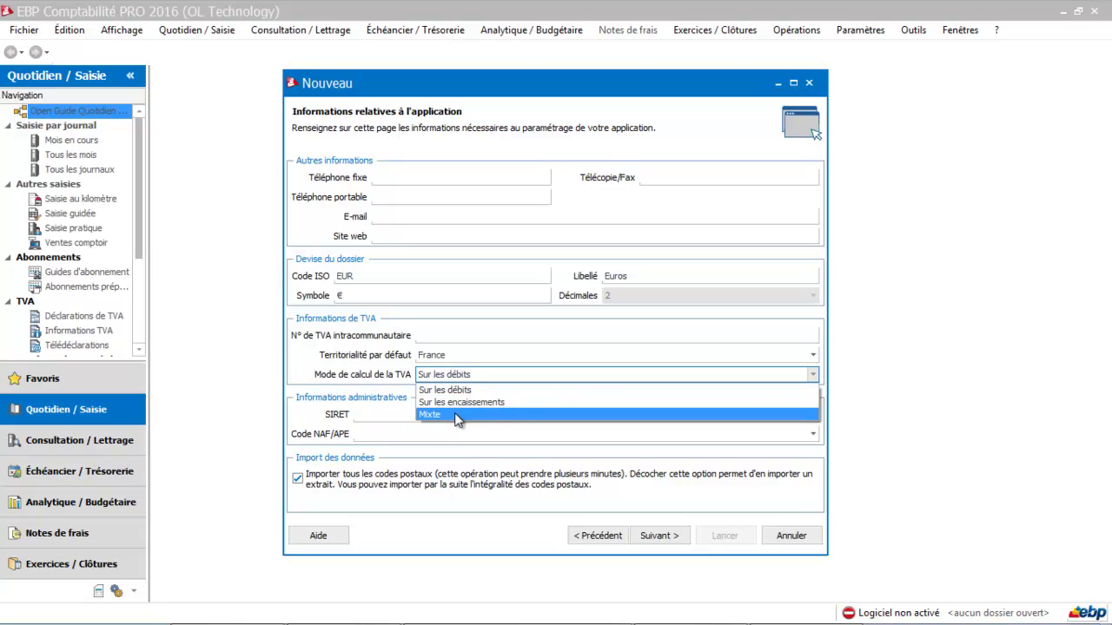
click(486, 395)
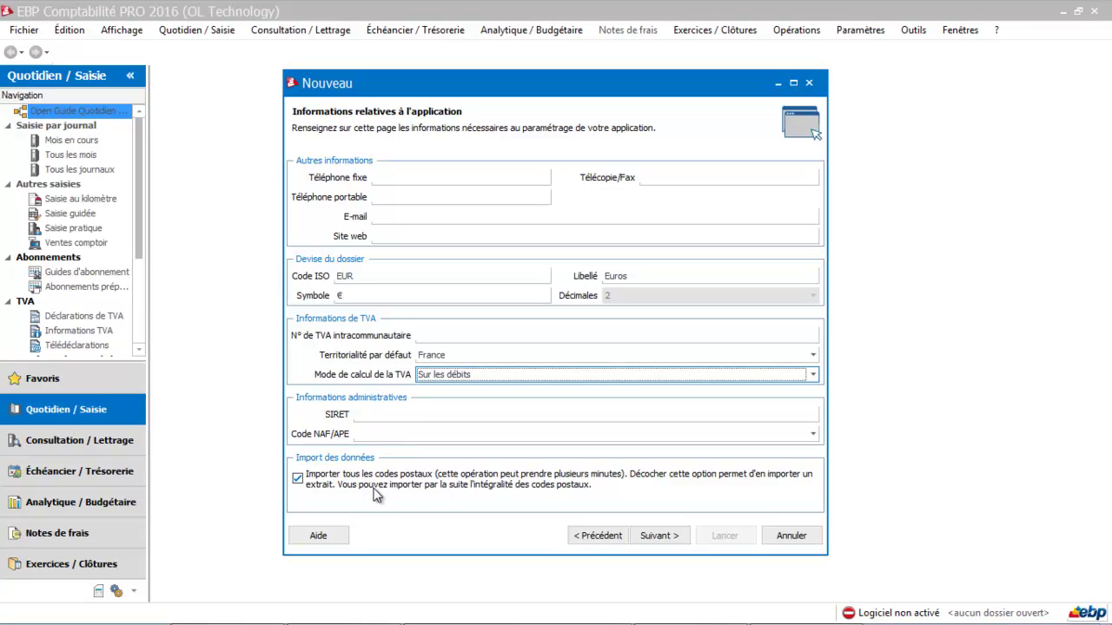
click(297, 482)
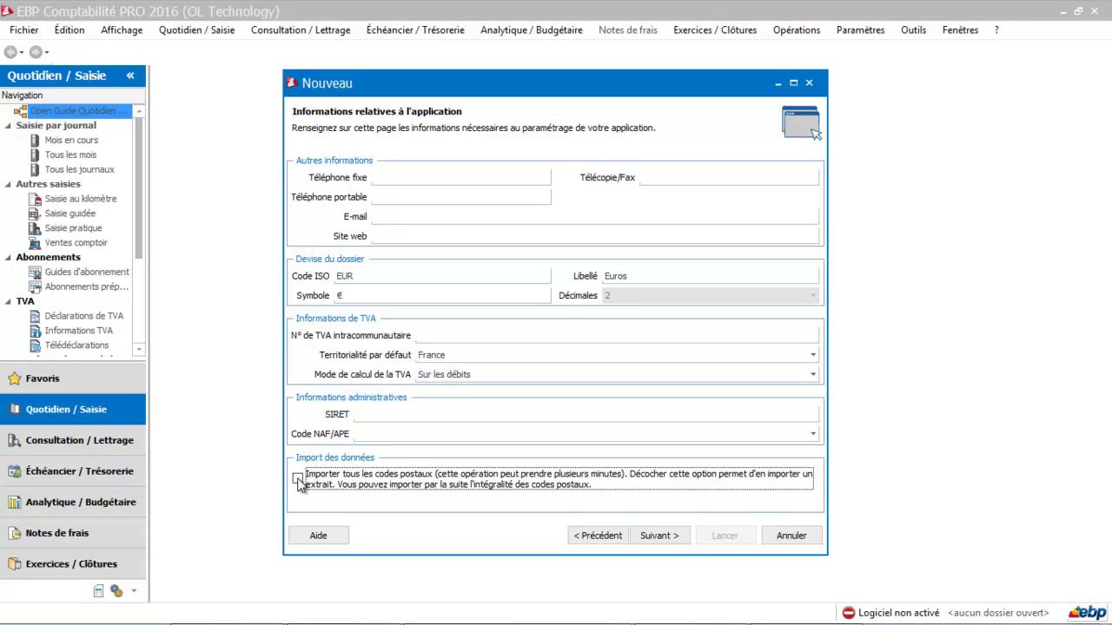
click(666, 543)
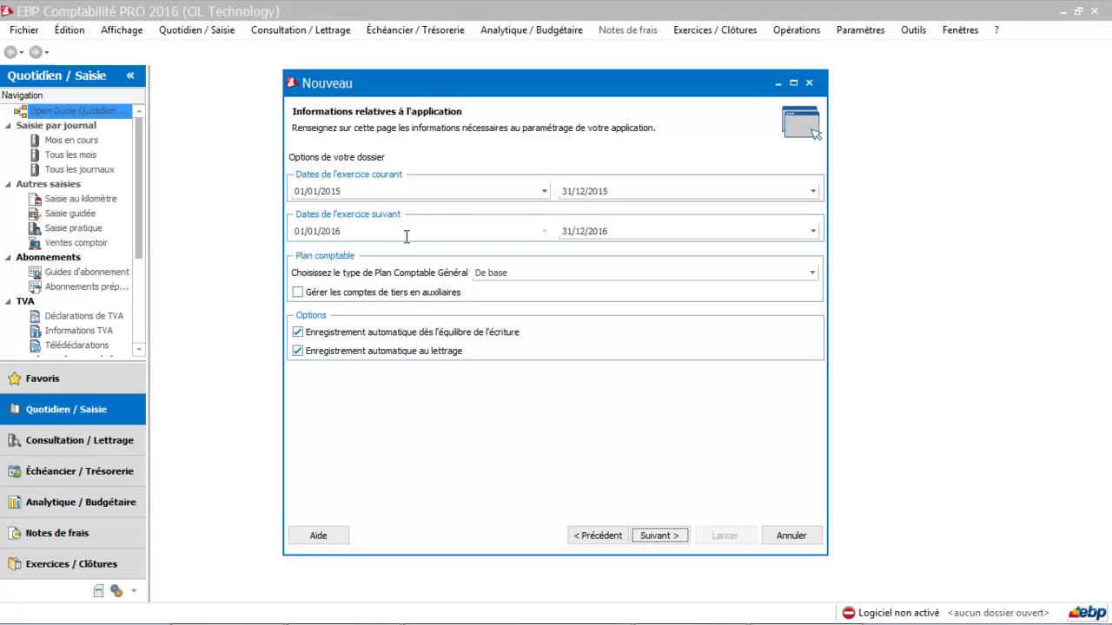
- Confirm the De base chart of accounts for the 01/01/2015–31/12/2015 fiscal year
click(536, 276)
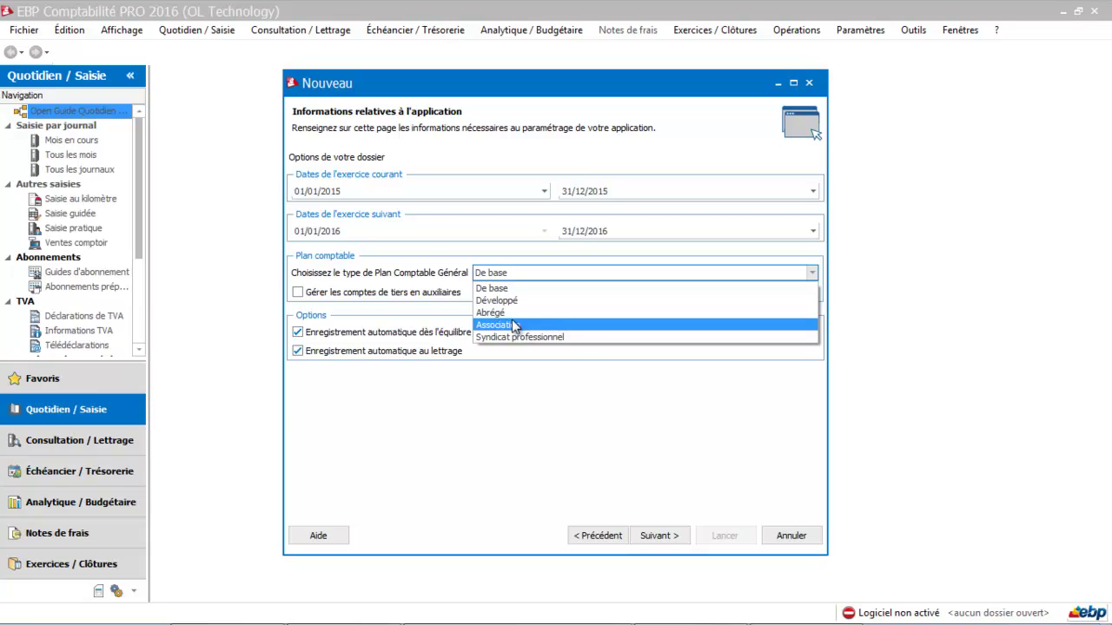
click(507, 289)
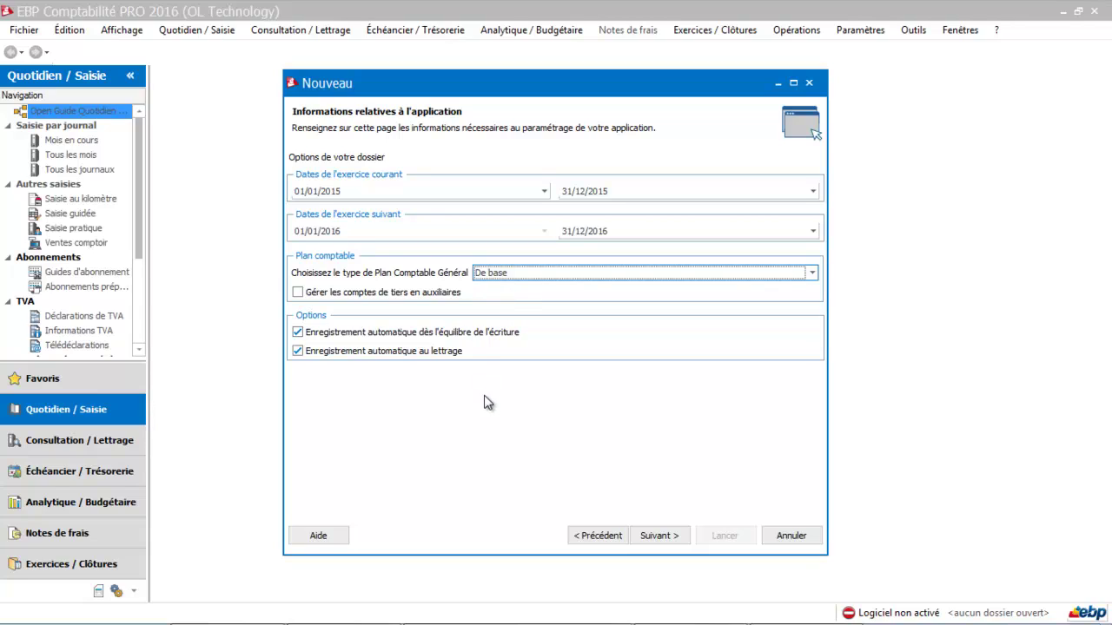
click(657, 536)
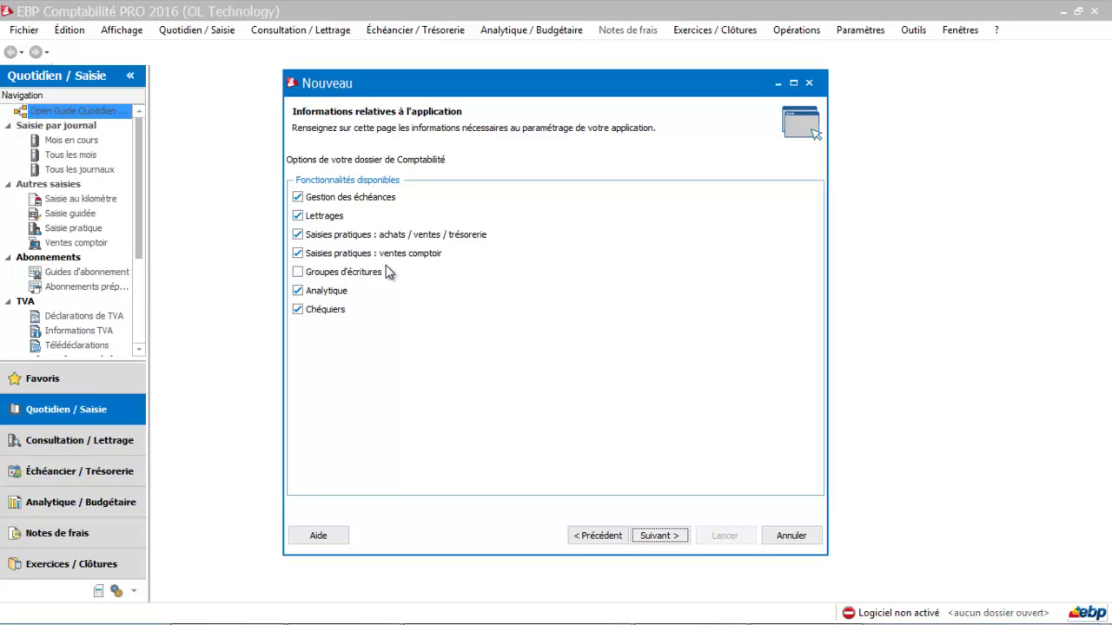
- Accept the default features, all enabled except Groupes d'écritures
click(660, 536)
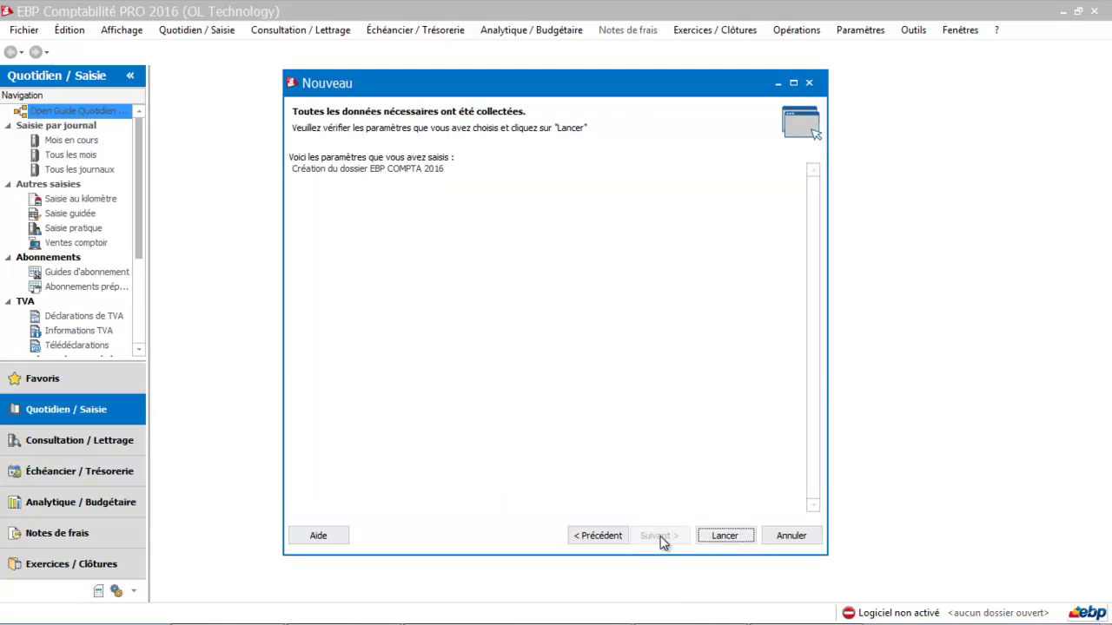
- Launch creation of EBP COMPTA 2016, use the created dossier without linking, and close the wizard
click(725, 536)
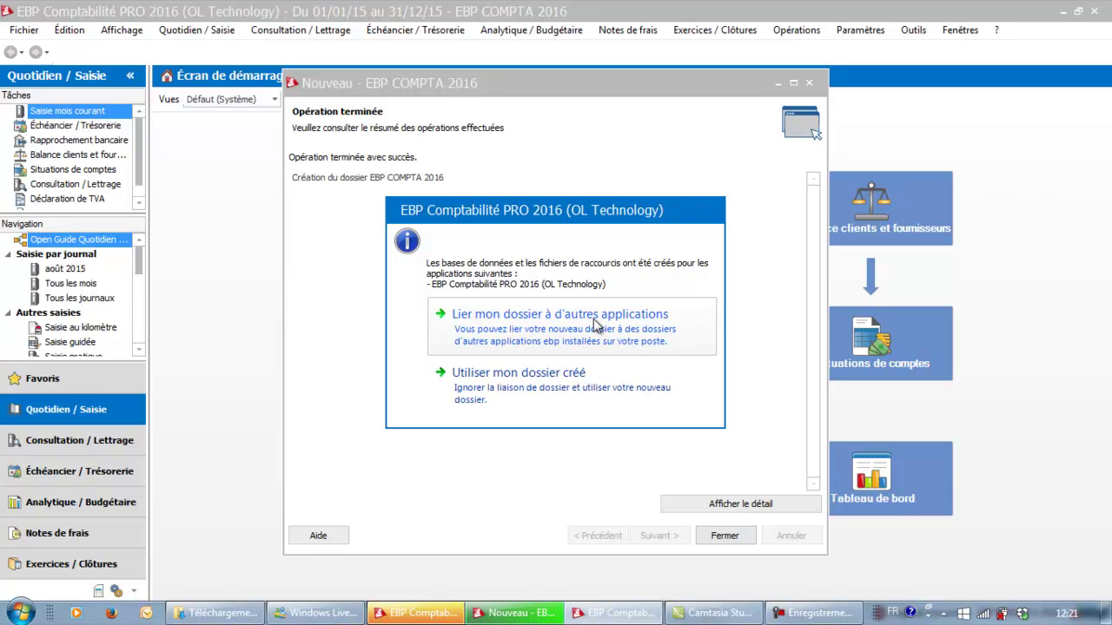
click(539, 387)
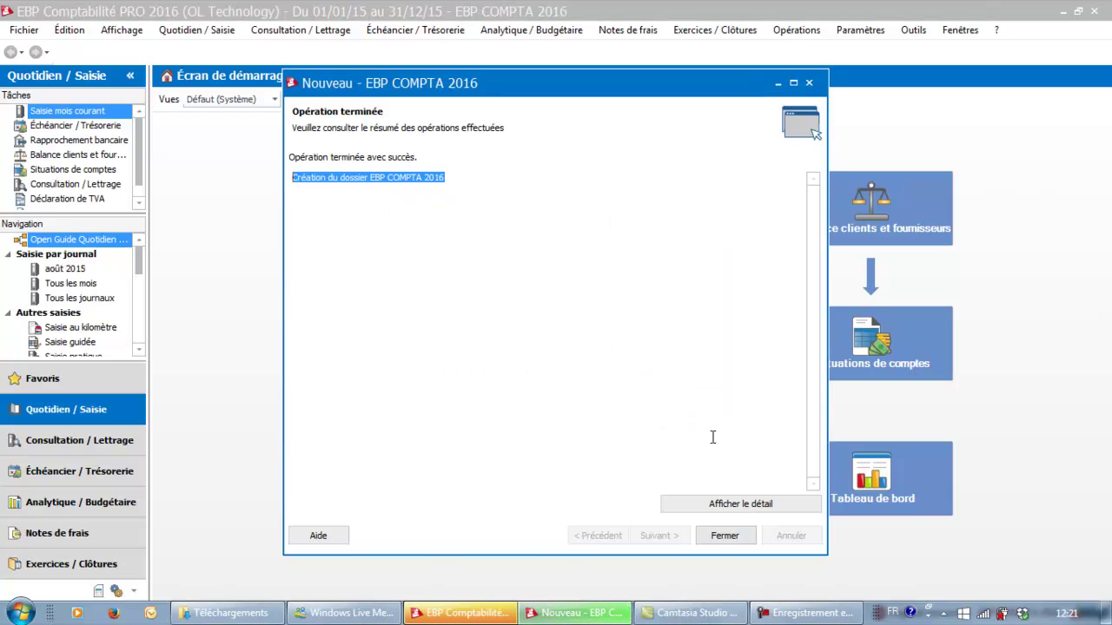
click(721, 537)
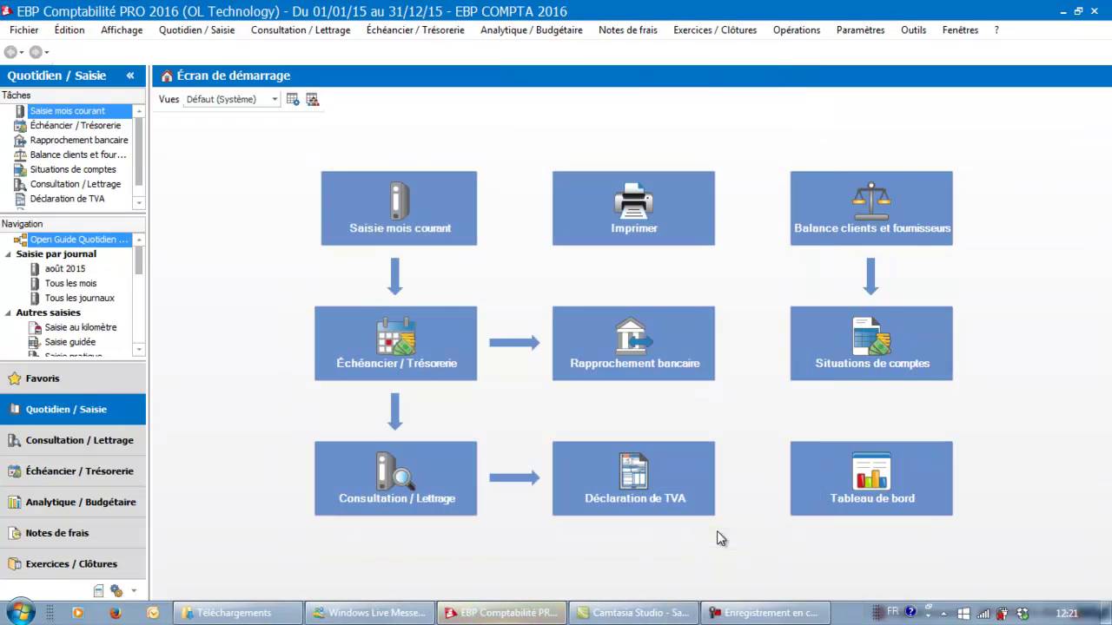